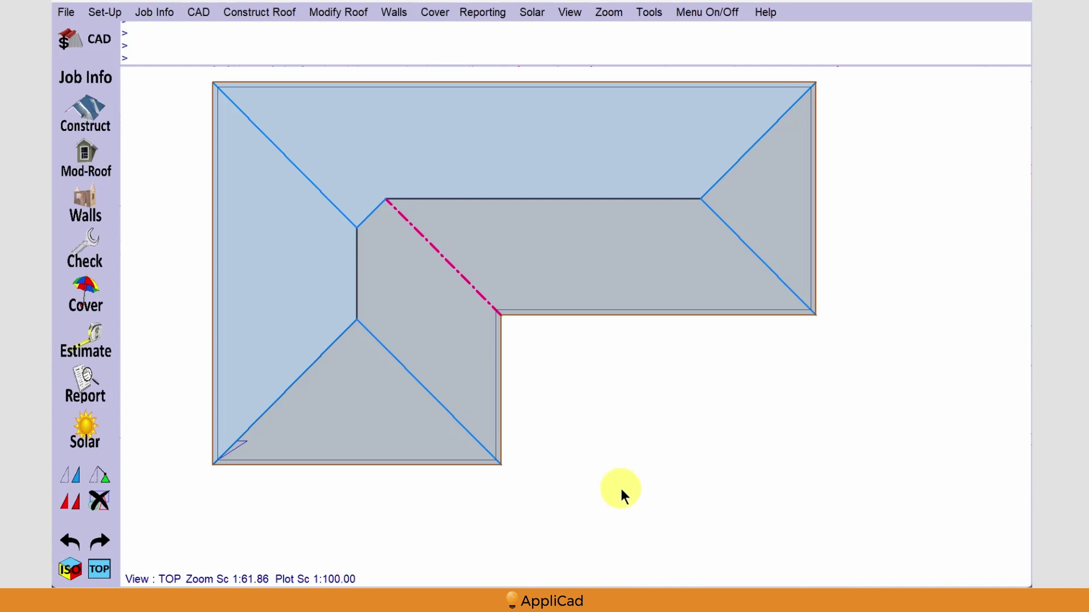
Try a Dutch gable on the short wing's hip end, 3595 mm from the hip base with 0 overhang, and undo it.
left_click(87, 156)
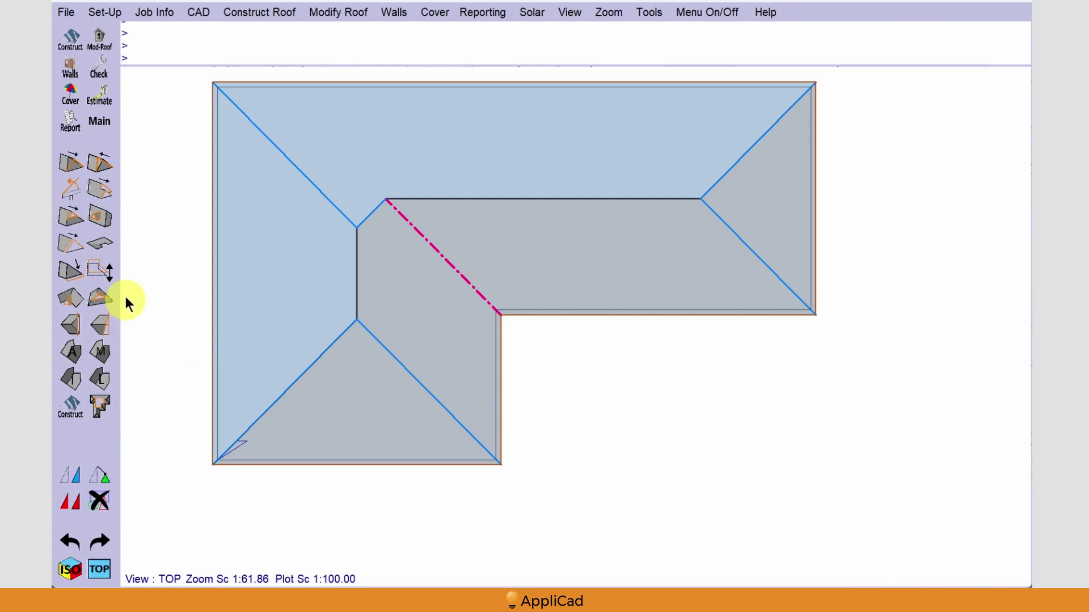
left_click(73, 214)
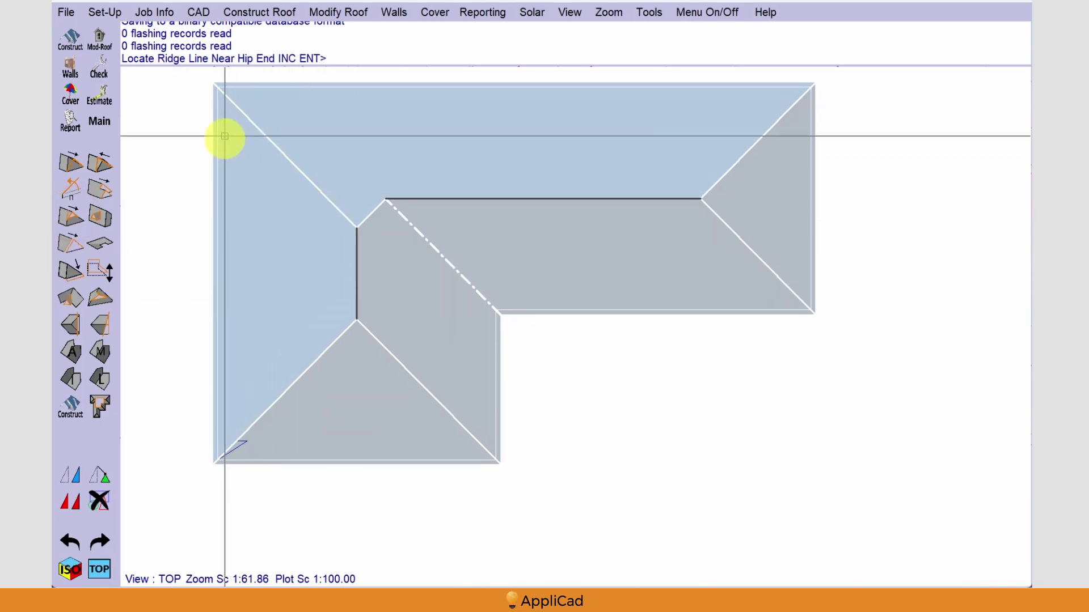
left_click(357, 305)
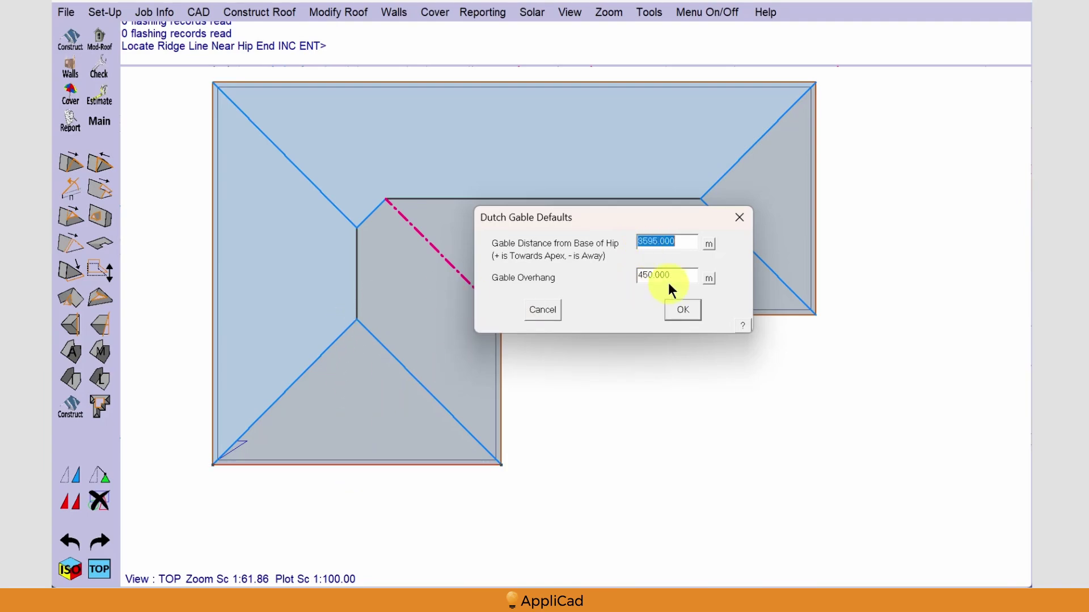
left_click_drag(673, 276, 612, 280)
type("0")
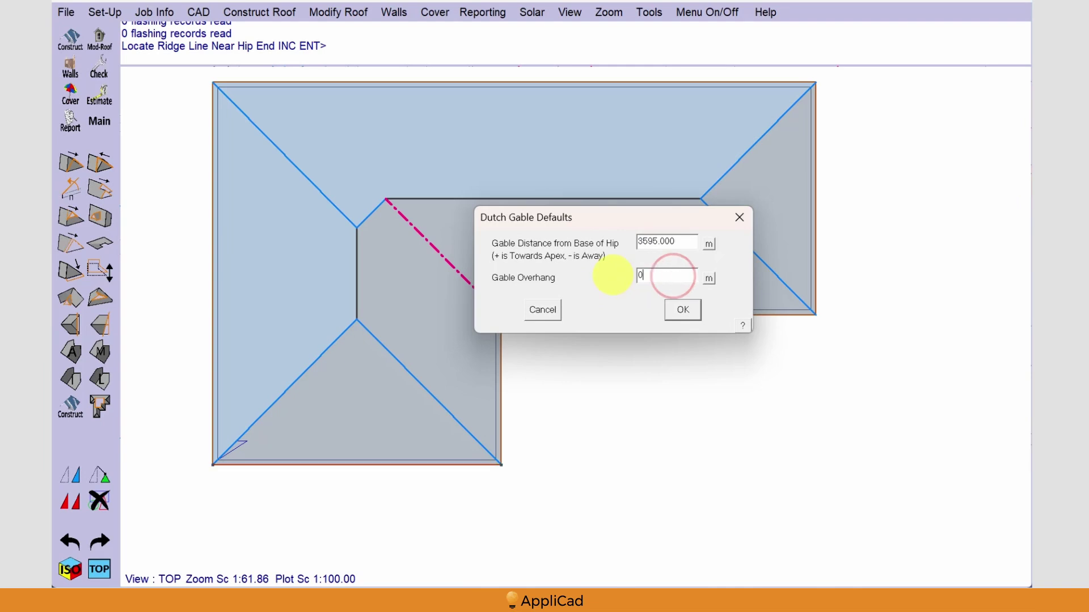
left_click(683, 308)
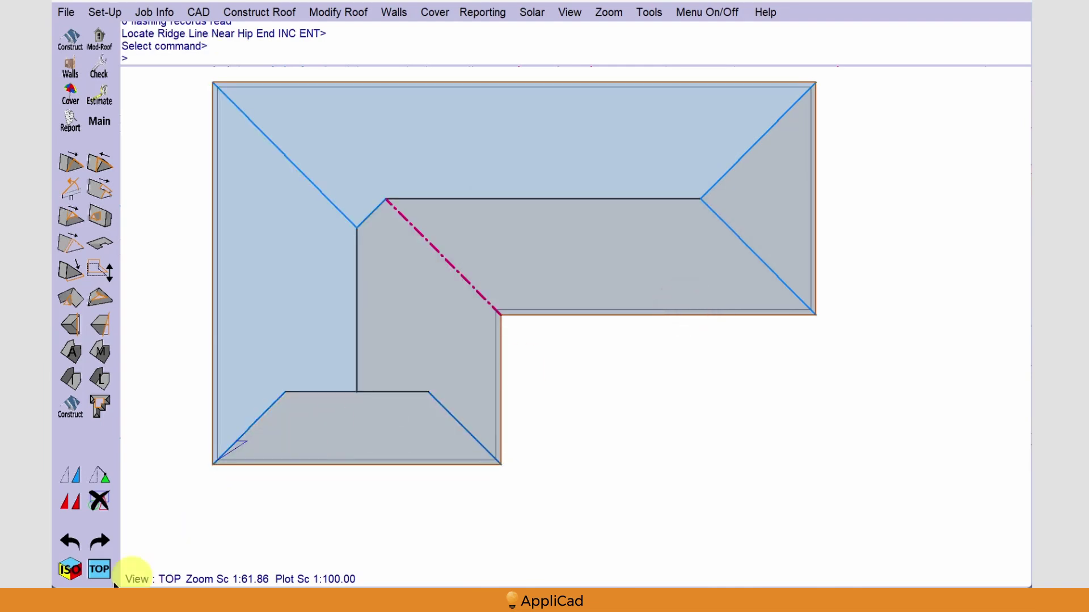
left_click(71, 571)
scroll(917, 349, "down", 1)
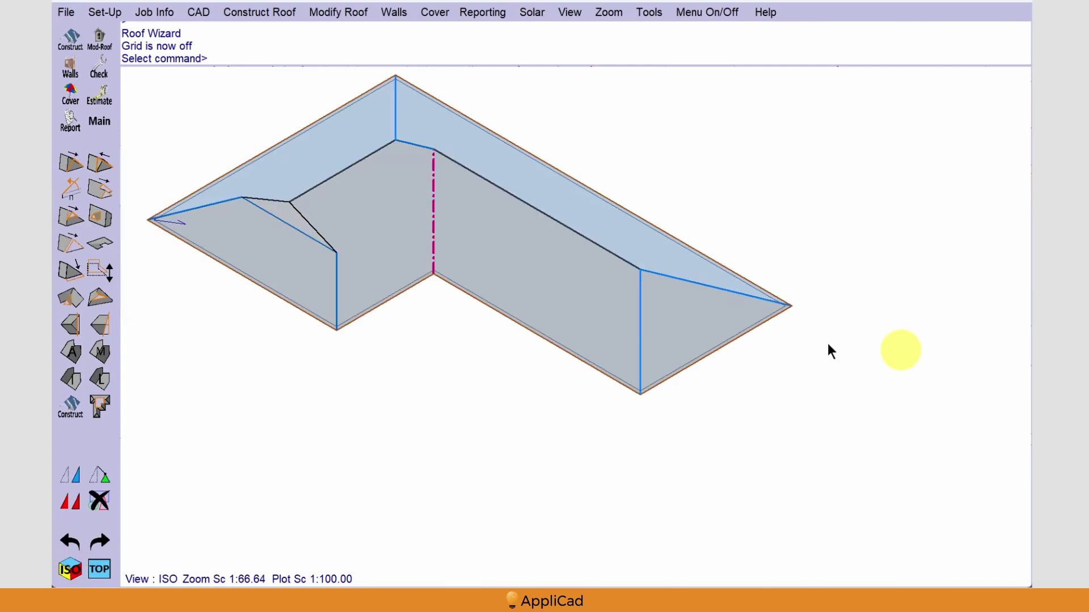
scroll(553, 312, "down", 1)
scroll(260, 202, "up", 2)
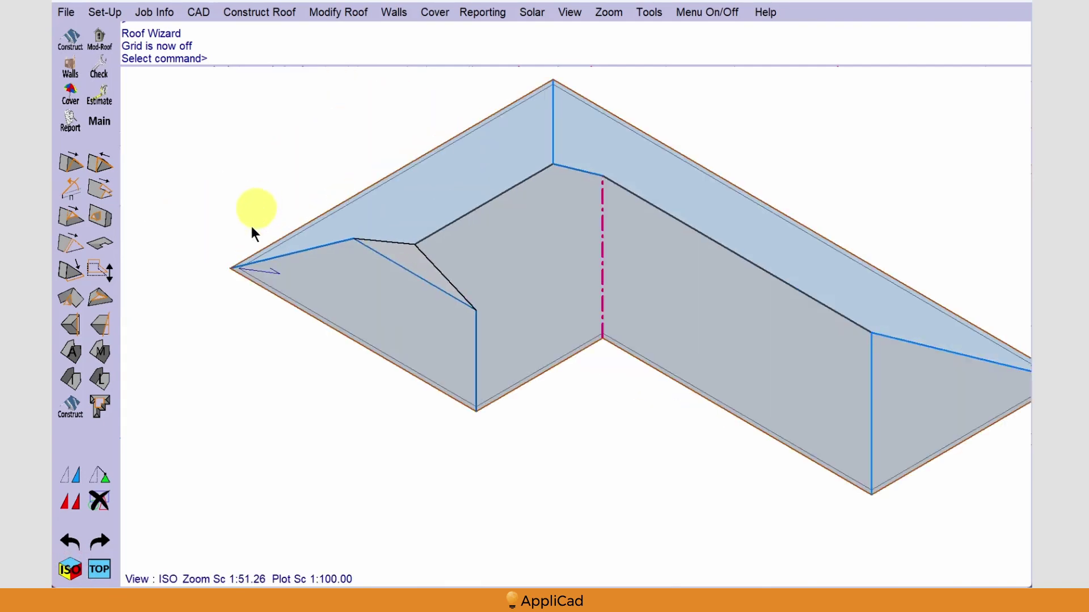
left_click(73, 541)
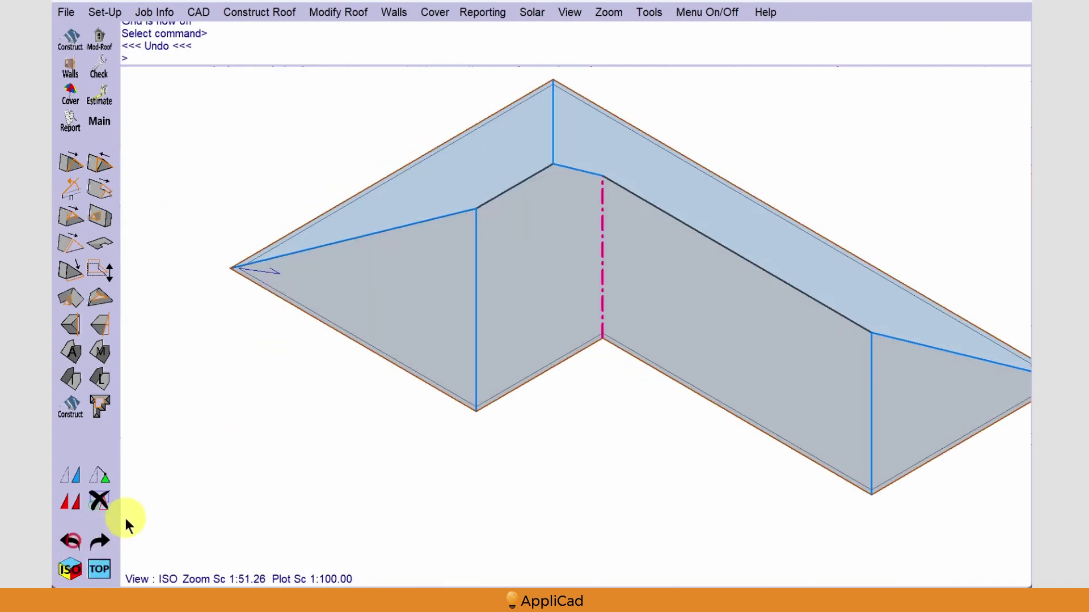
Insert a Dutch gable on the short wing's hip end, 3595 mm from the hip base, with a 450 mm gable overhang.
left_click(76, 219)
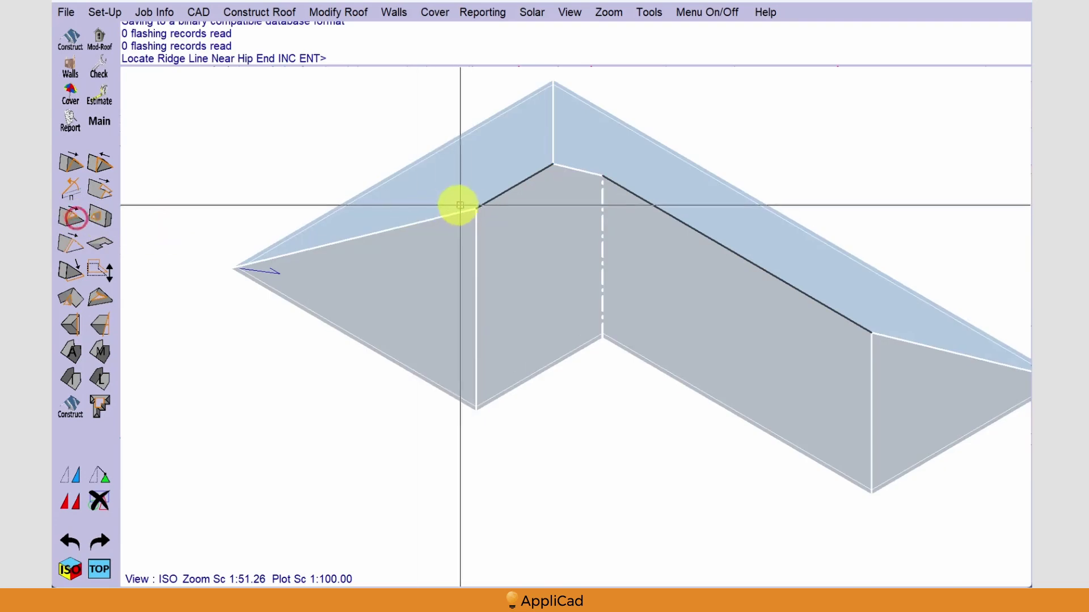
left_click(487, 205)
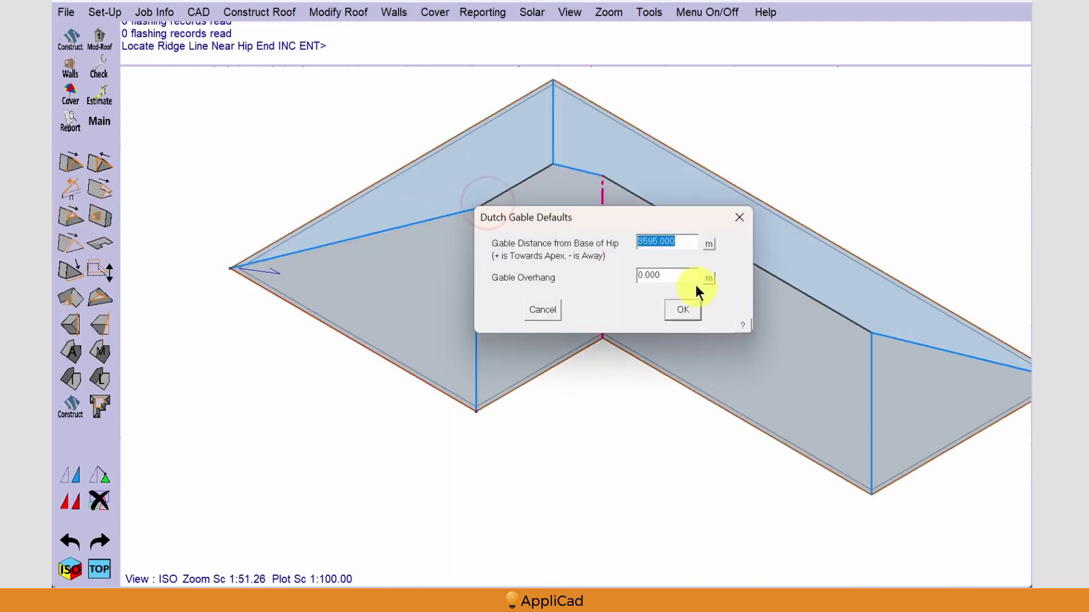
double_click(681, 274)
type("450")
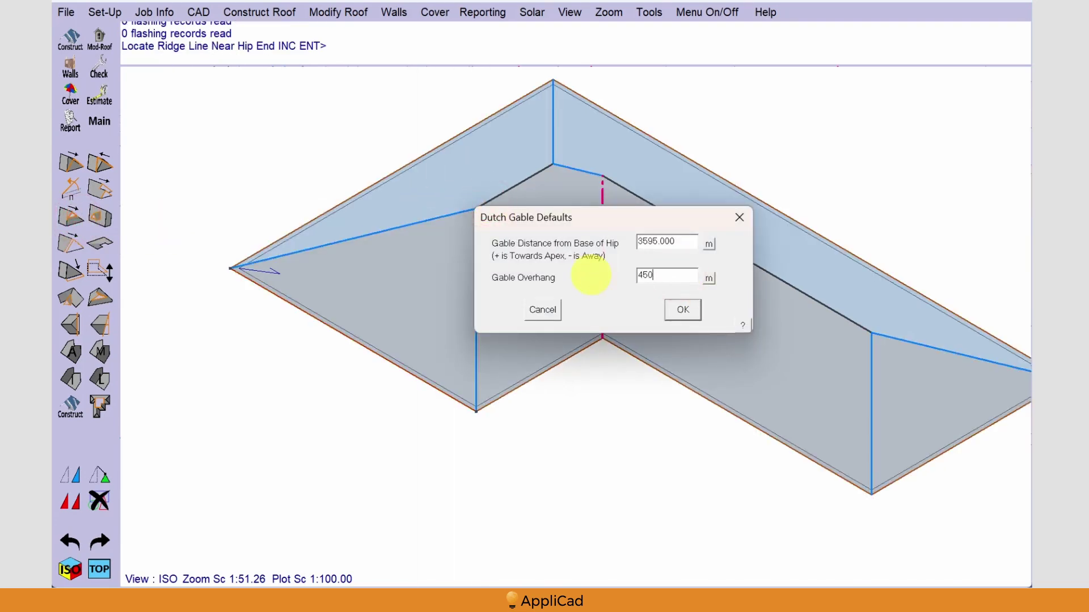
left_click(684, 306)
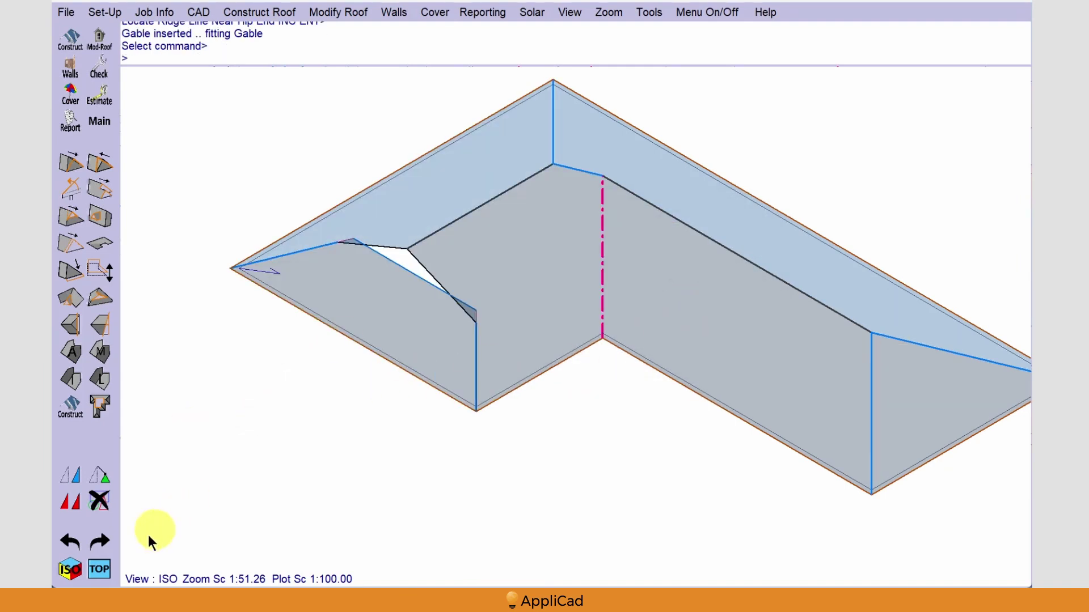
Insert a Dutch gable on the long wing's hip end, 450 mm from the hip base, with a 450 mm overhang.
left_click(99, 569)
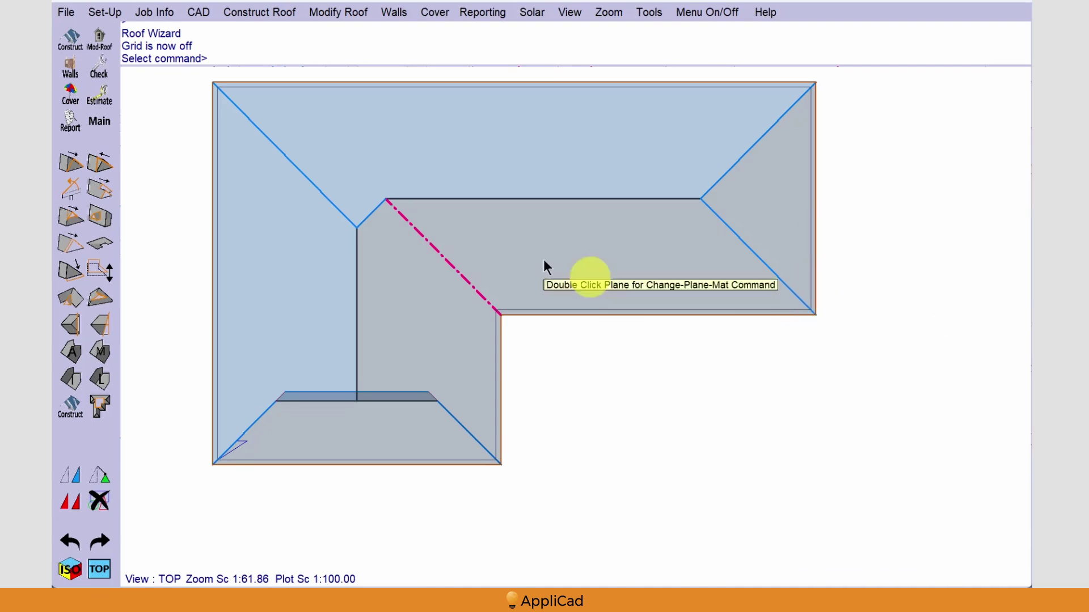
left_click(192, 202)
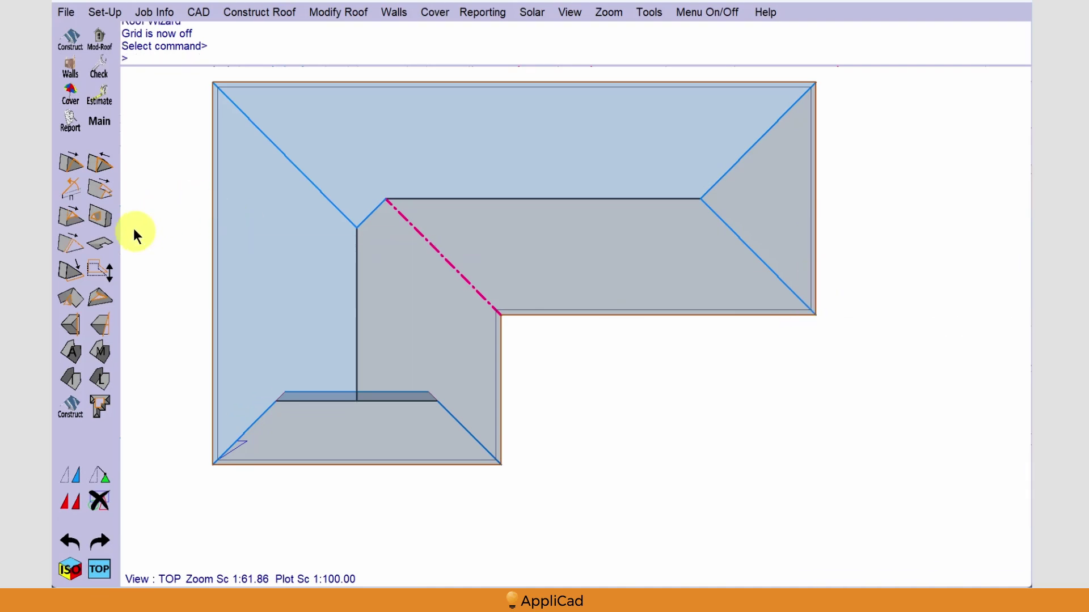
left_click(69, 217)
left_click(683, 200)
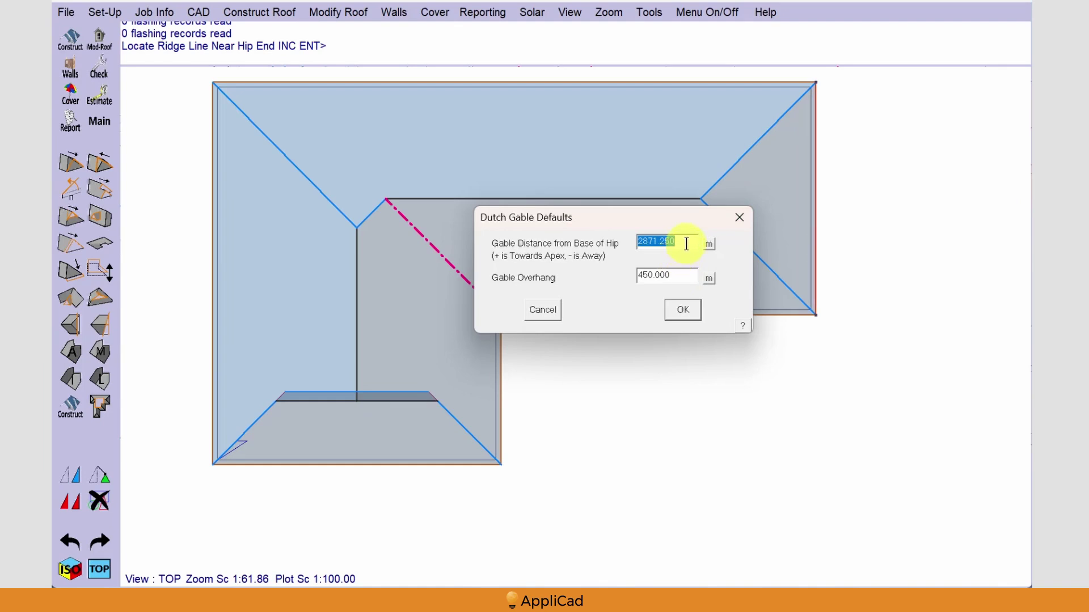
type("450")
left_click(676, 307)
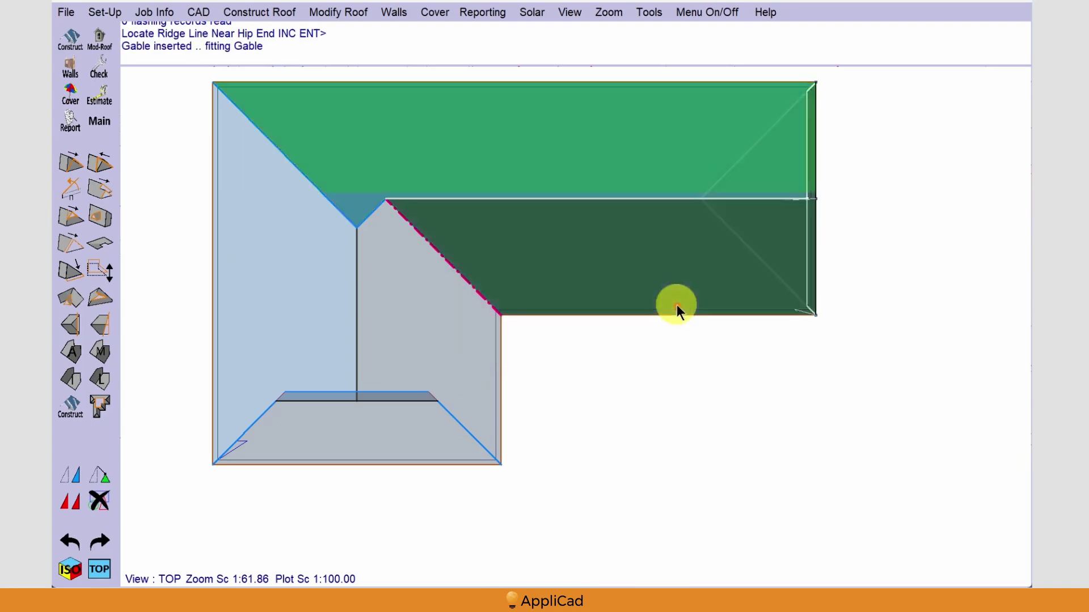
left_click(70, 569)
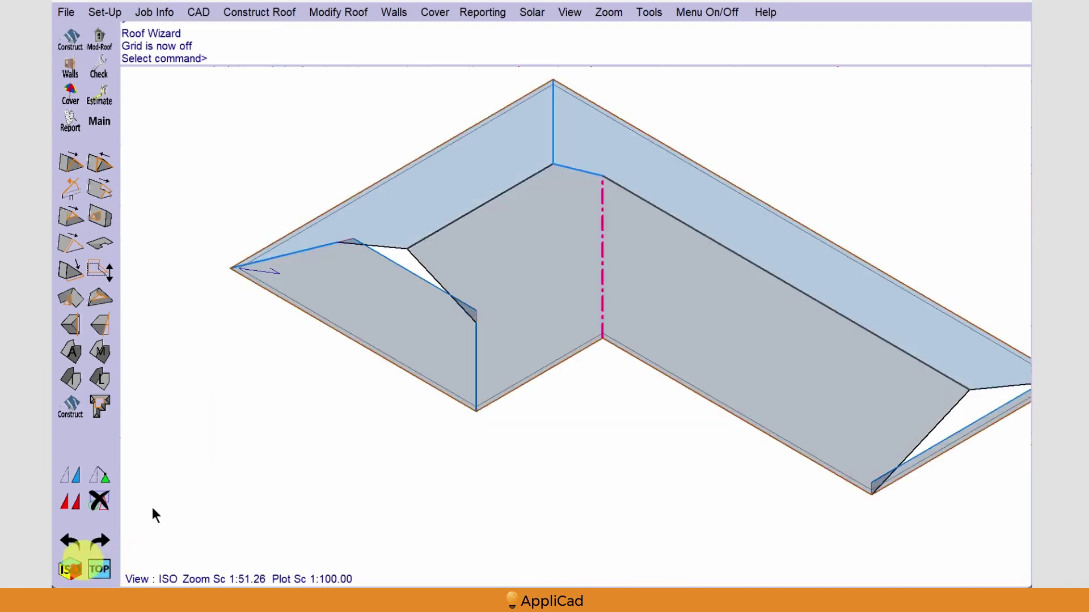
scroll(877, 420, "up", 2)
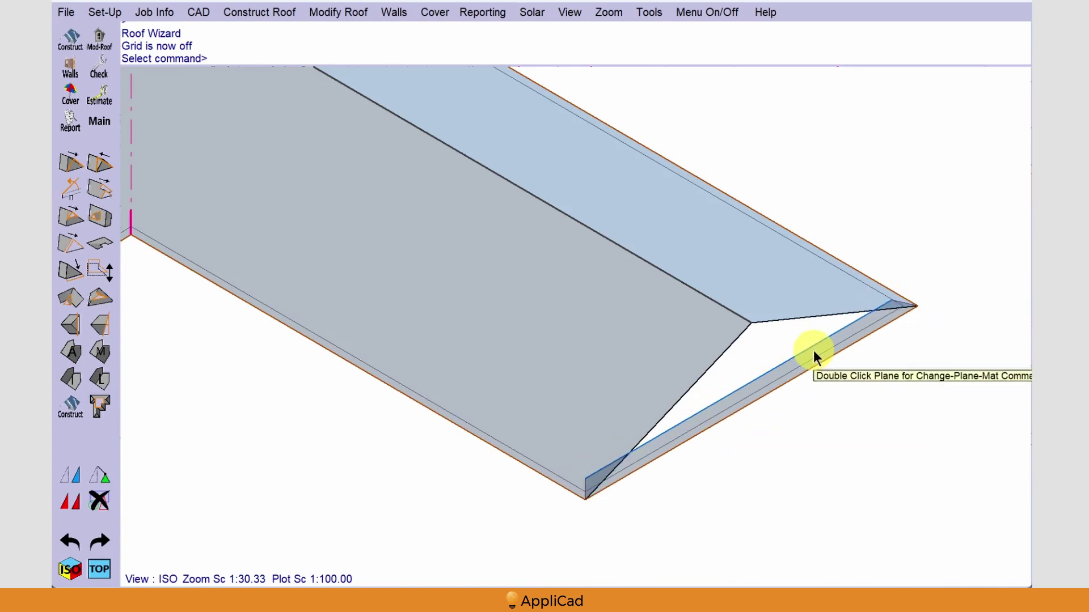
key("Escape")
Digitize a rectangular cutout about 2090 by 9315 mm over the long wing's gable end, set to delete the internal pieces of selected planes.
left_click(100, 569)
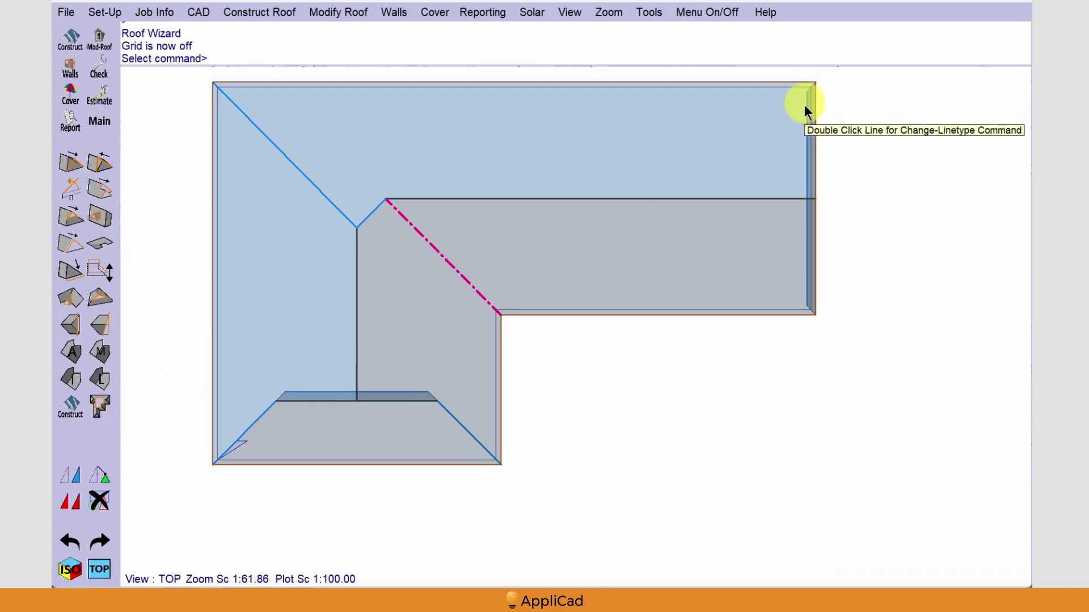
left_click(100, 405)
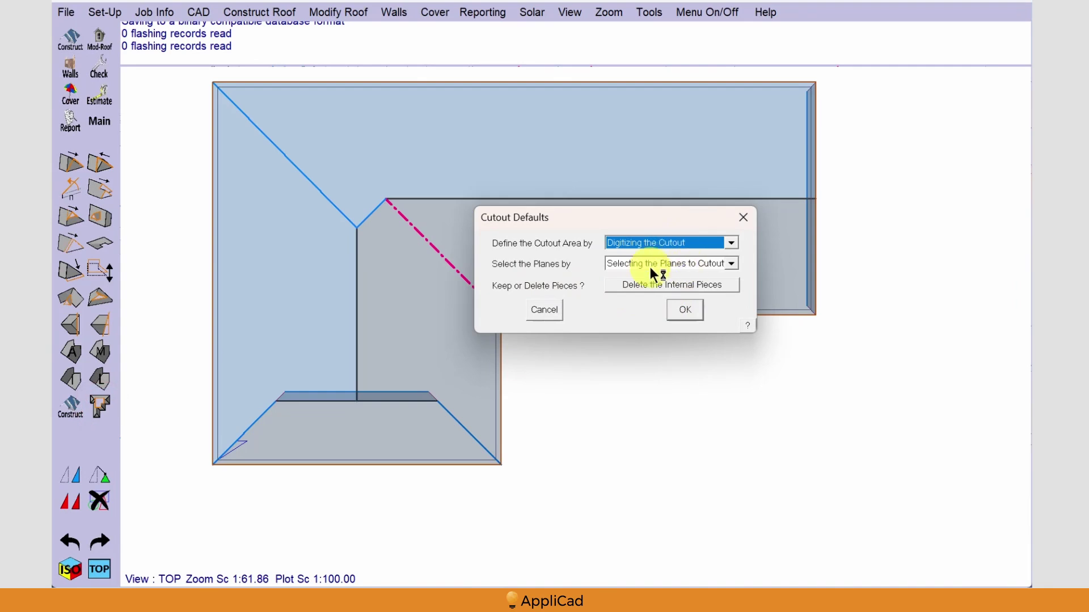
left_click(685, 310)
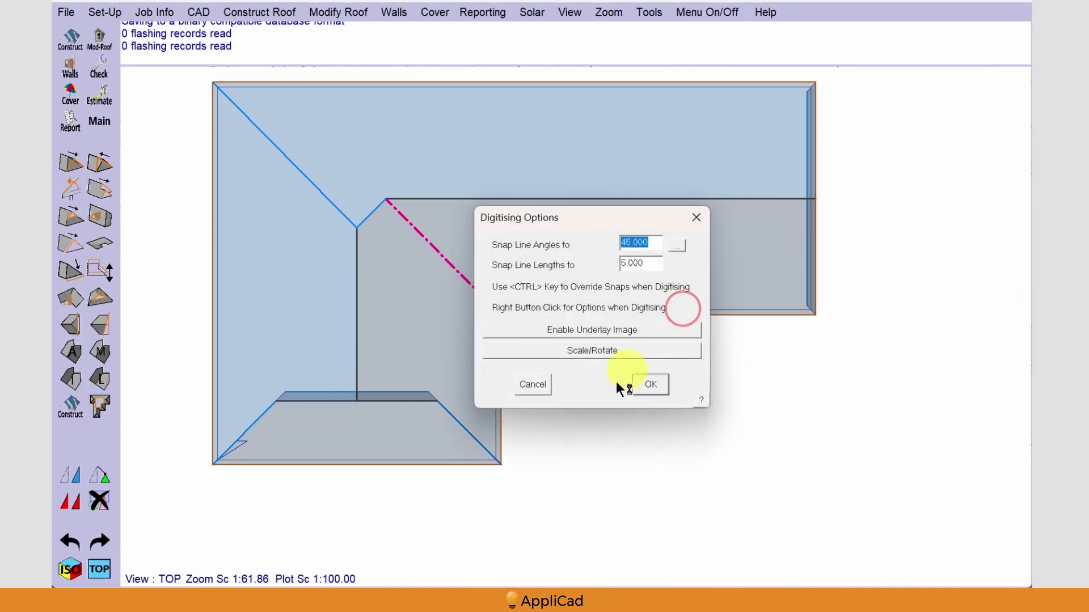
left_click(649, 383)
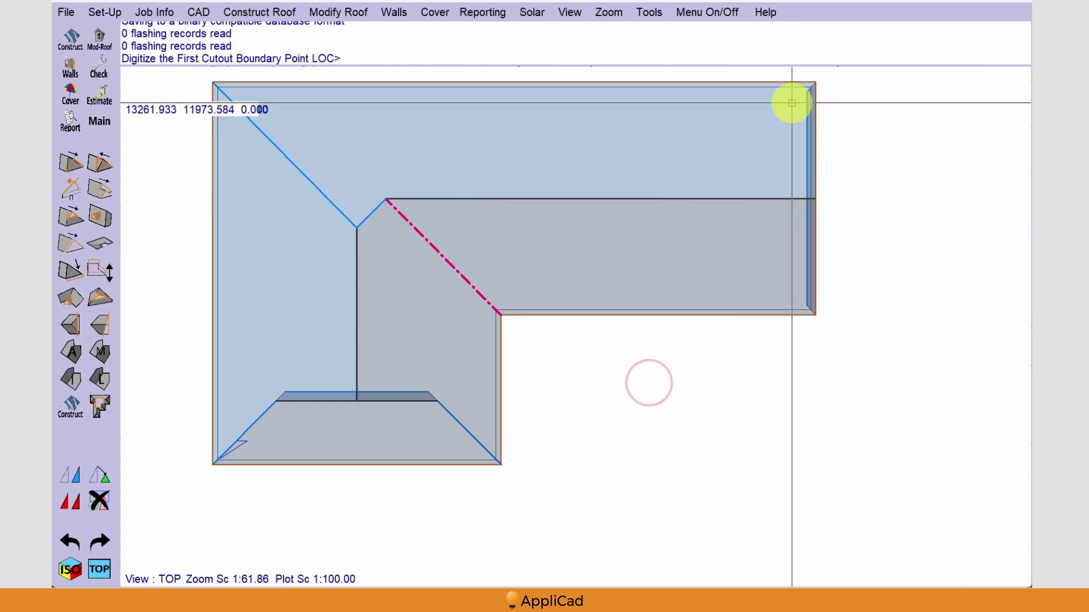
left_click(792, 103)
left_click(834, 103)
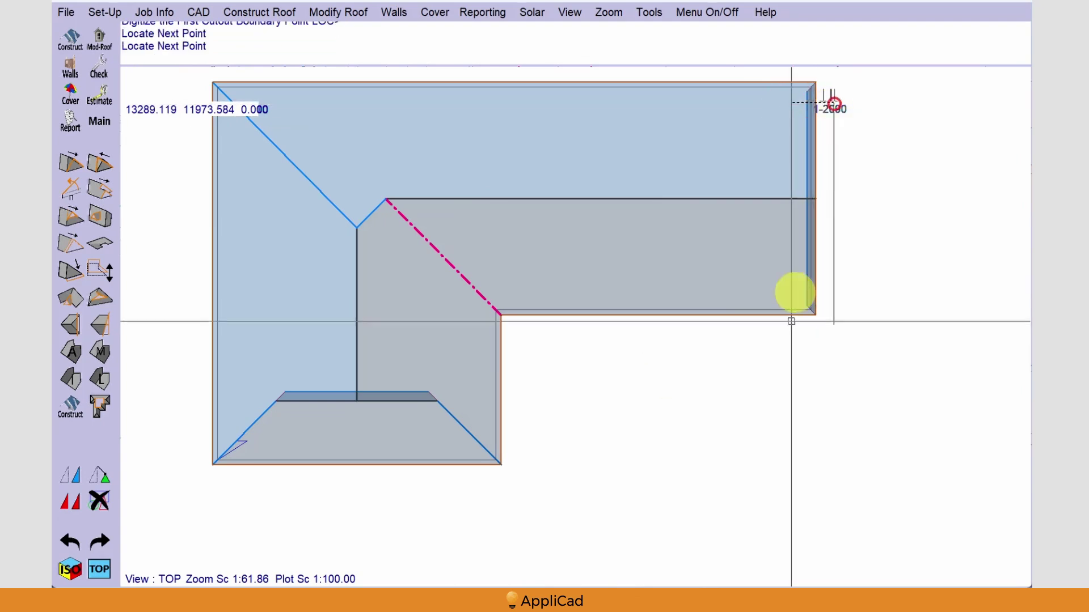
left_click(829, 291)
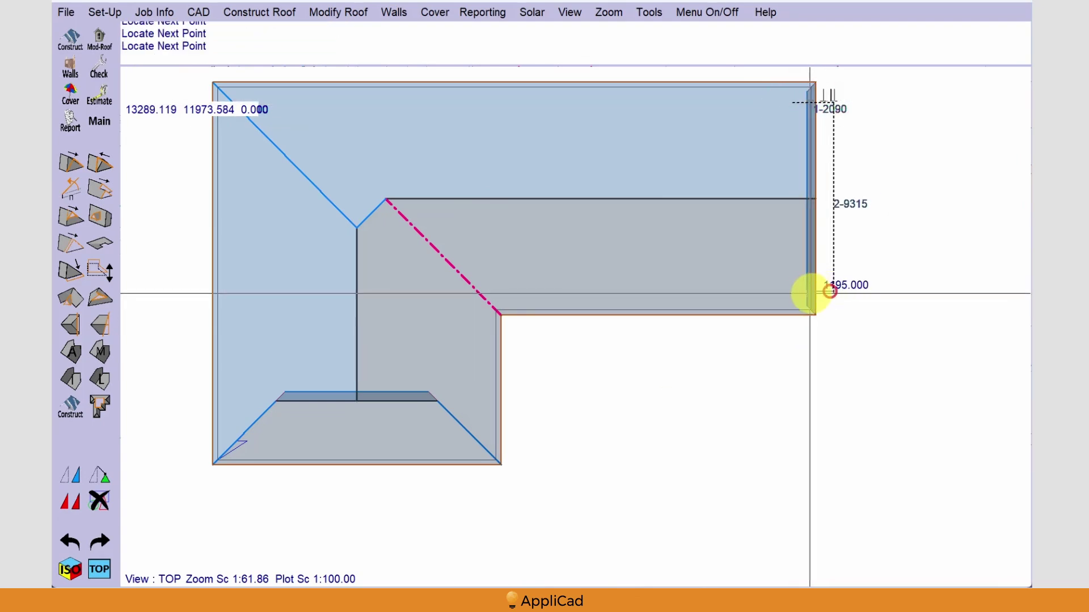
right_click(797, 292)
left_click(582, 264)
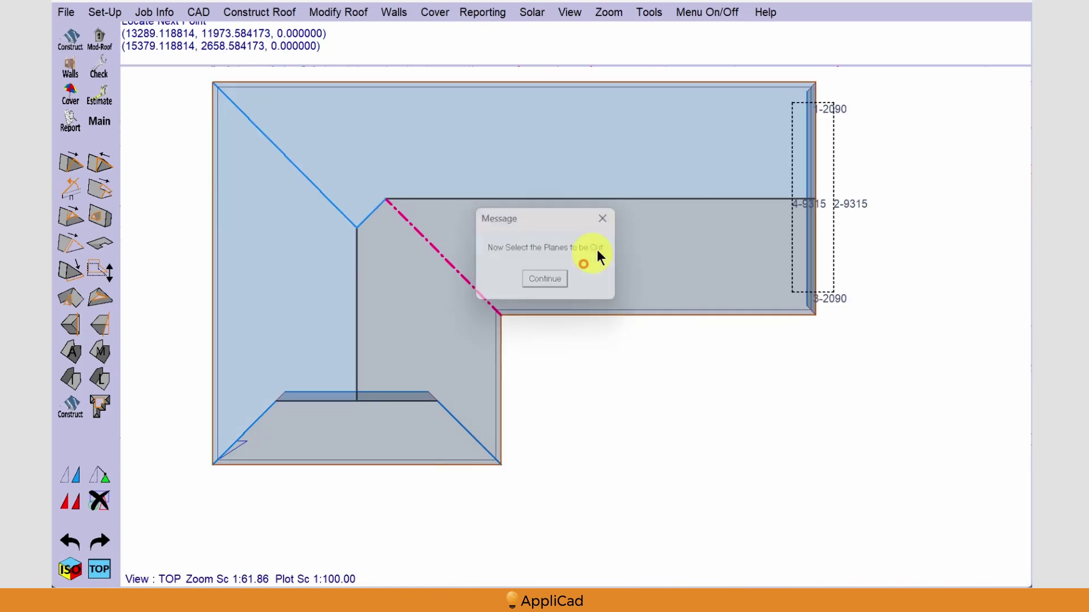
Cut only the narrow hip plane below the long wing's gable, removing its middle portion inside the cutout boundary.
left_click(546, 279)
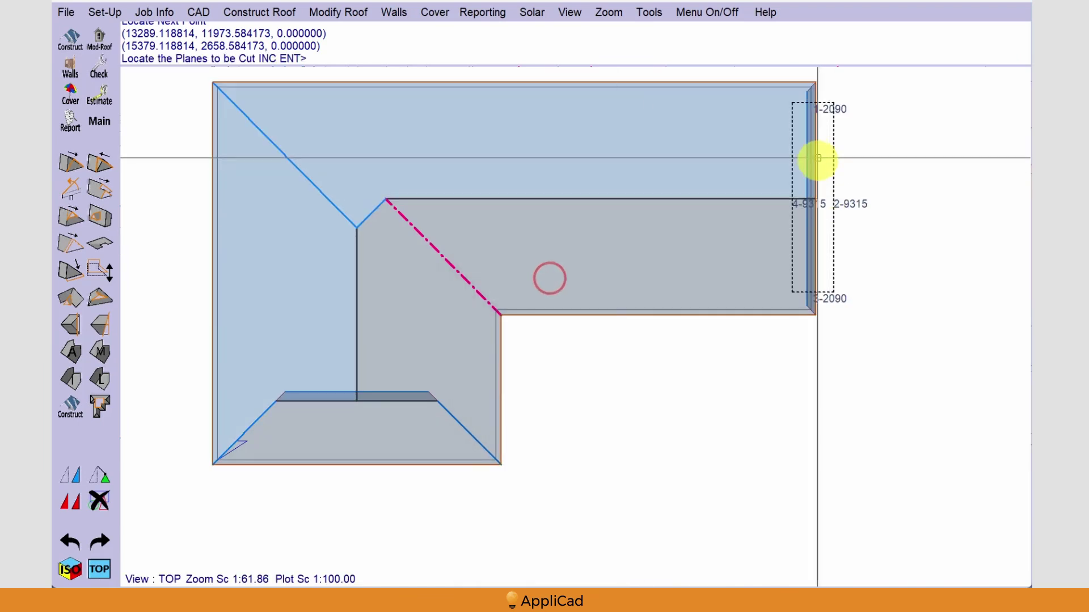
left_click(808, 143)
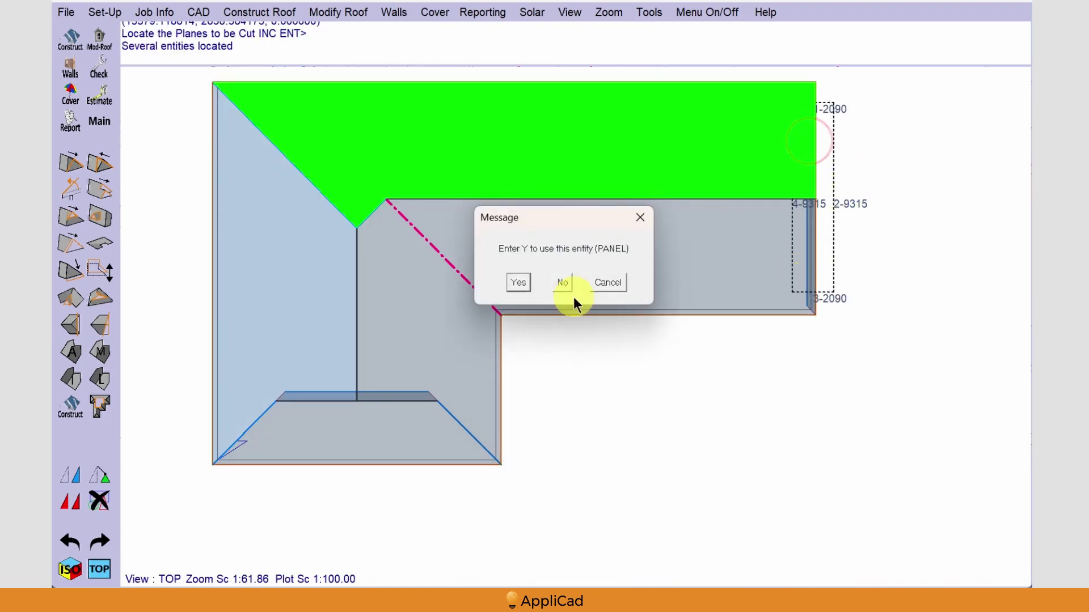
left_click(564, 282)
left_click(516, 282)
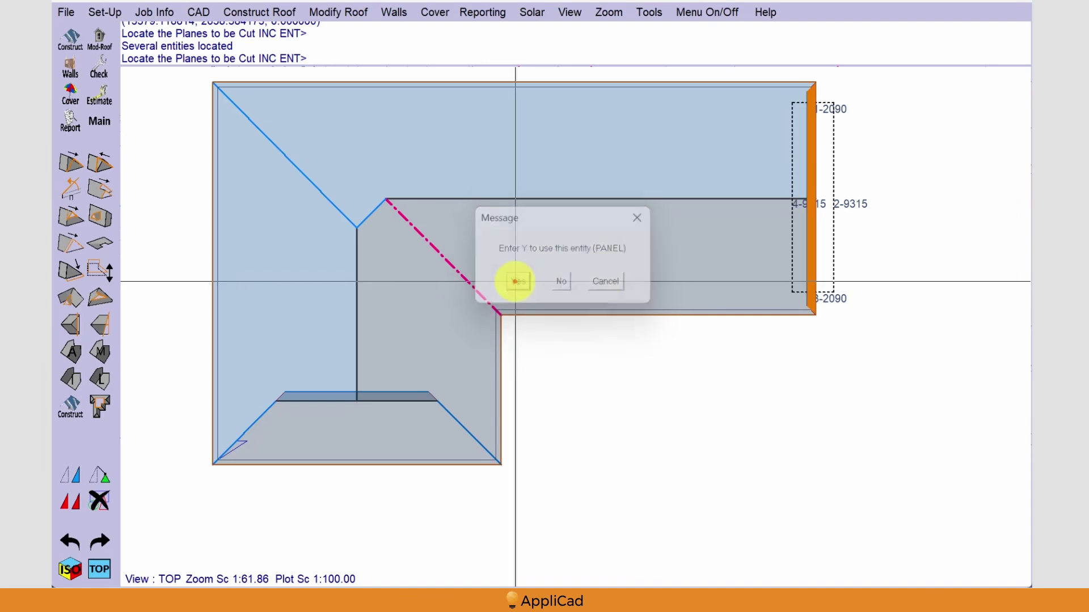
right_click(846, 377)
right_click(847, 376)
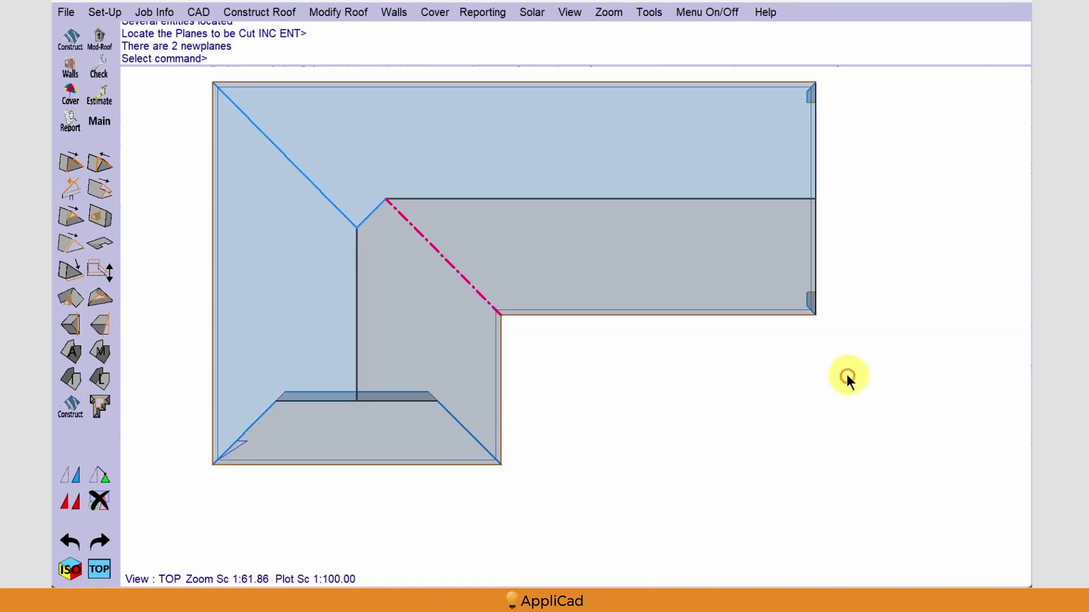
left_click(70, 570)
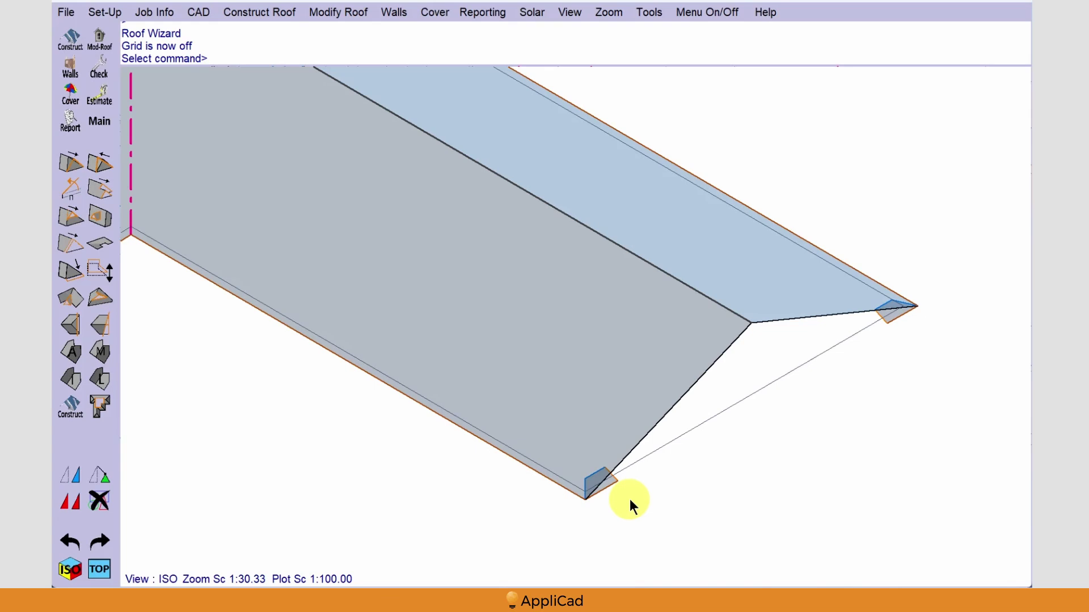
left_click(409, 458)
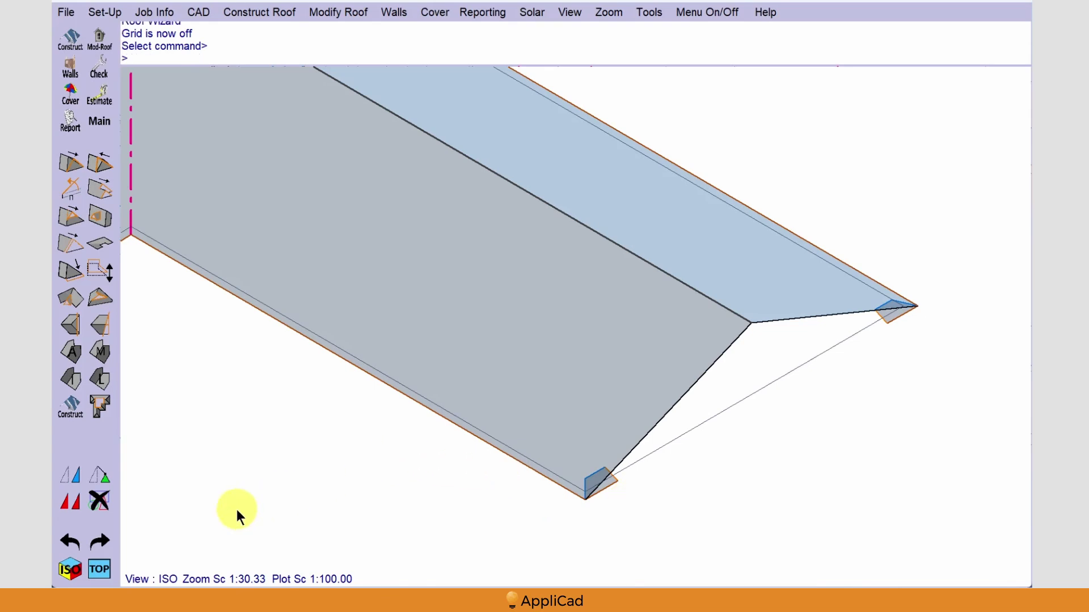
left_click(99, 569)
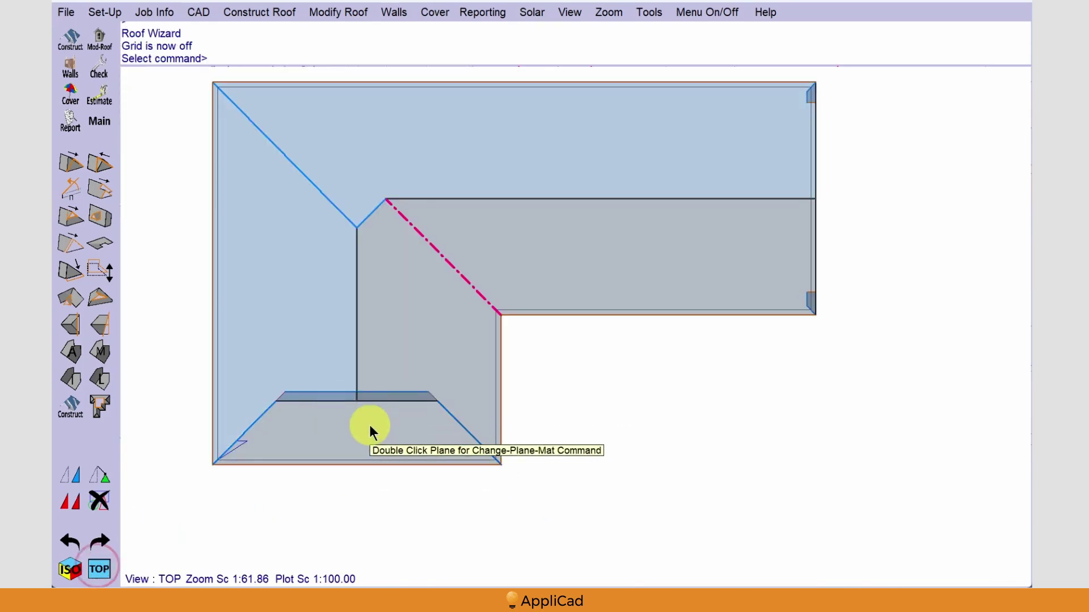